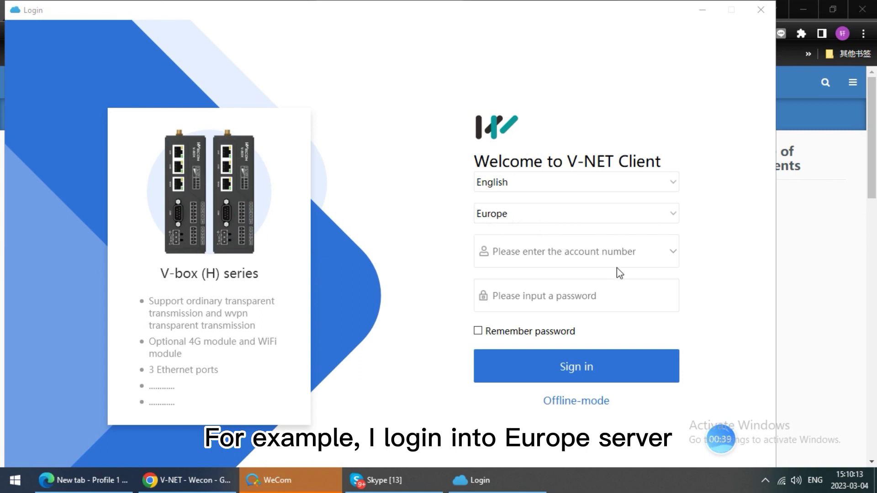
Log in to the Europe server with the saved account, then open DeviceConfig > VBox
{"action": "left_click", "coordinate": [666, 254]}
{"action": "left_click", "coordinate": [597, 288]}
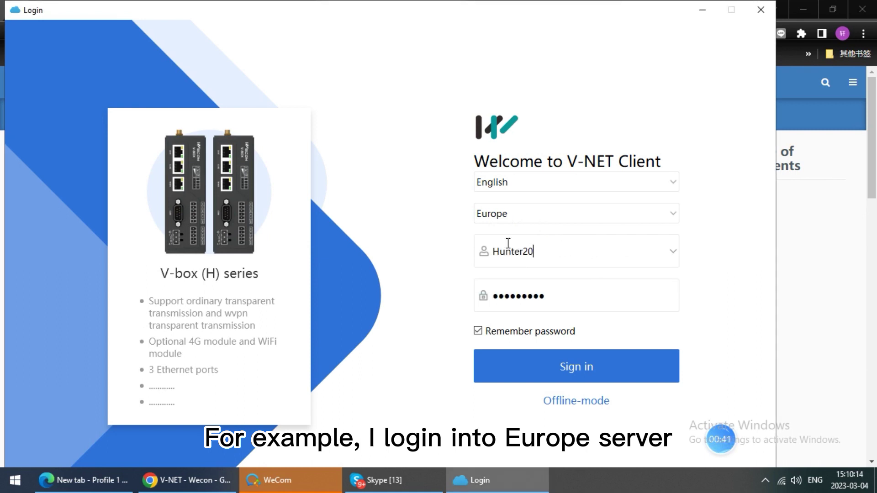
{"action": "left_click", "coordinate": [562, 361]}
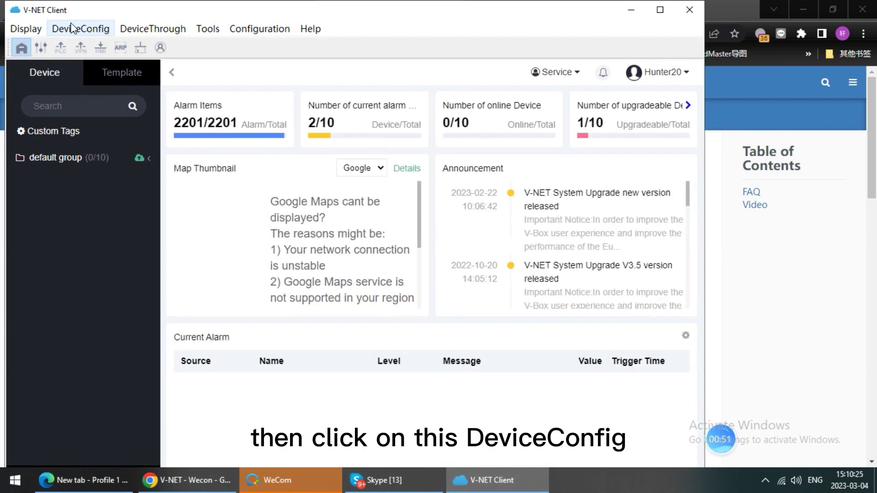
{"action": "left_click", "coordinate": [72, 28]}
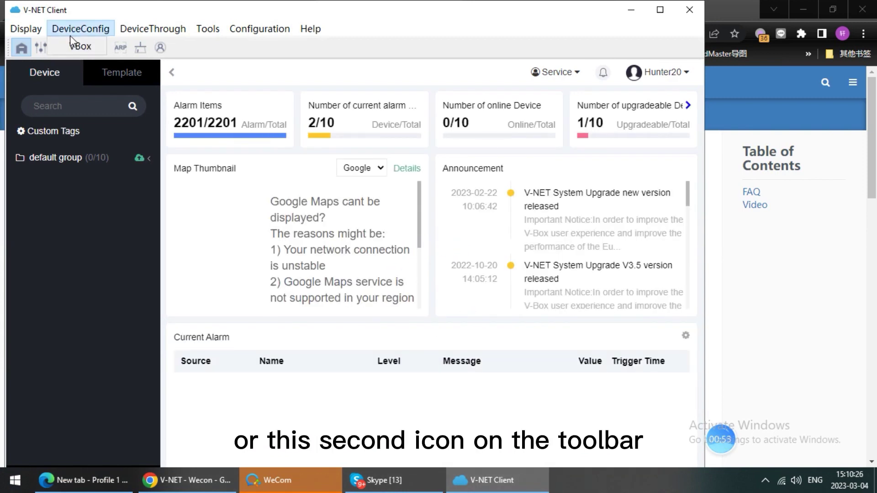
{"action": "left_click", "coordinate": [77, 46]}
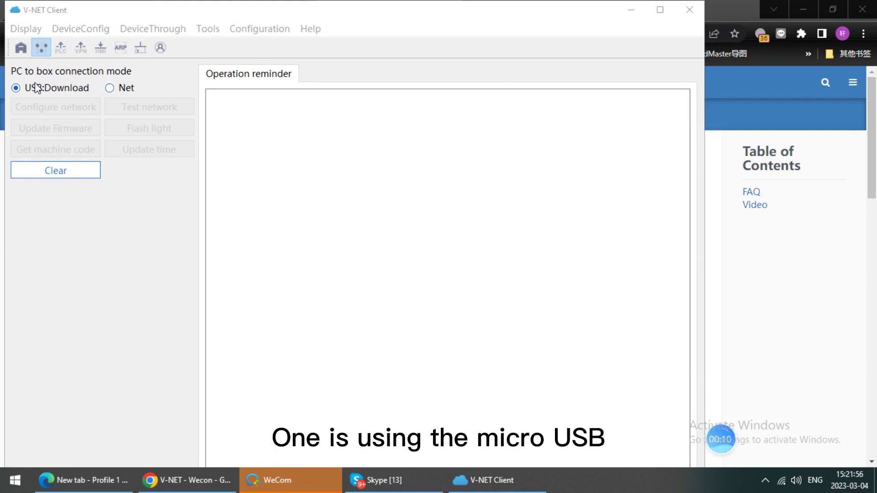
Set the PC-to-box connection mode to Net instead of USB
{"action": "left_click", "coordinate": [125, 93]}
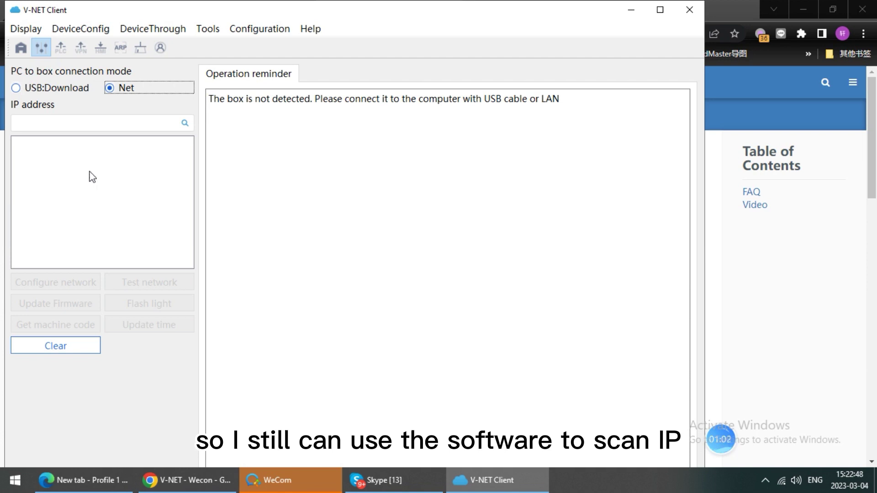
Scan the LAN from 192.168.39.1 and select the detected V-BOX H-AG at 192.168.39.233
{"action": "left_click", "coordinate": [75, 125]}
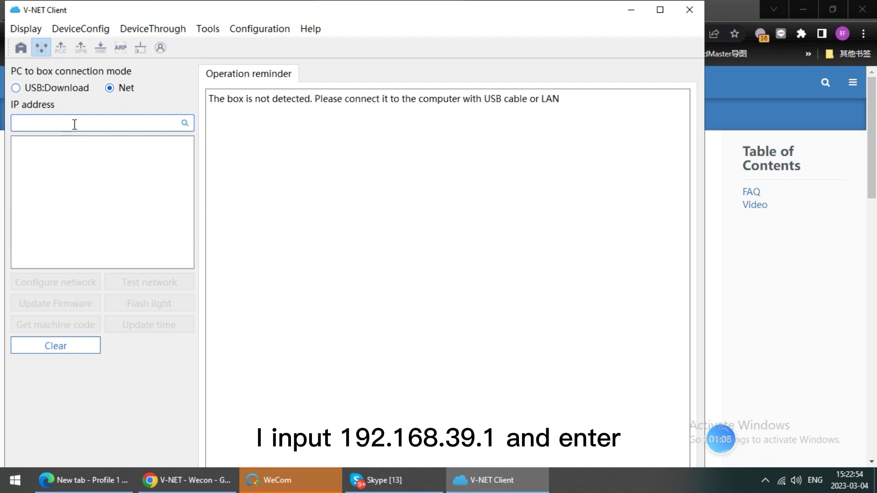
{"action": "type", "text": "192.168.39.1"}
{"action": "key", "text": "Return"}
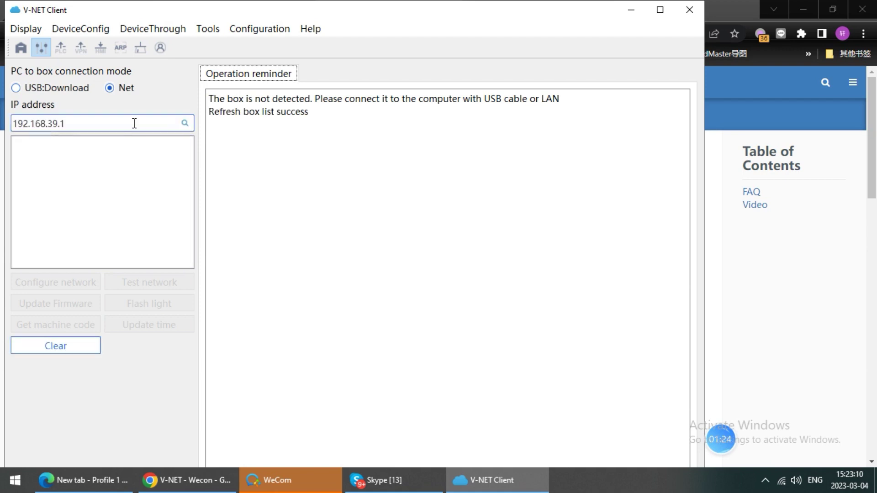
{"action": "left_click", "coordinate": [135, 123]}
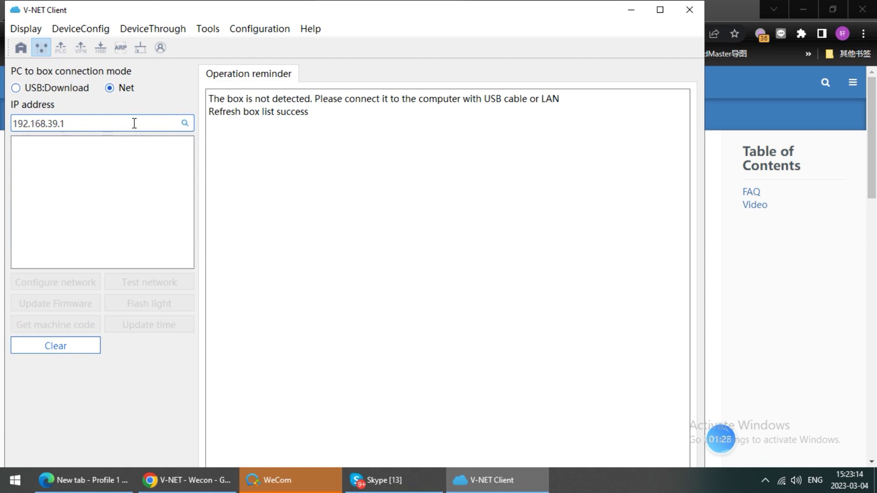
{"action": "key", "text": "Return"}
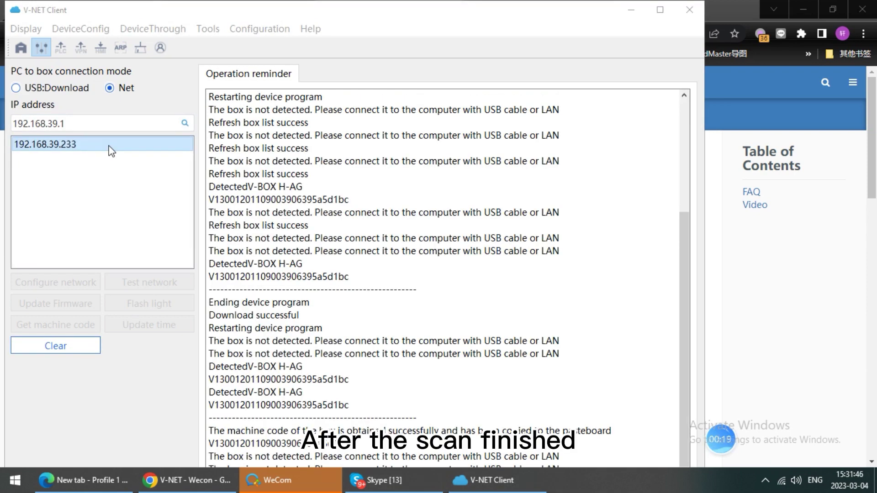
{"action": "double_click", "coordinate": [82, 154]}
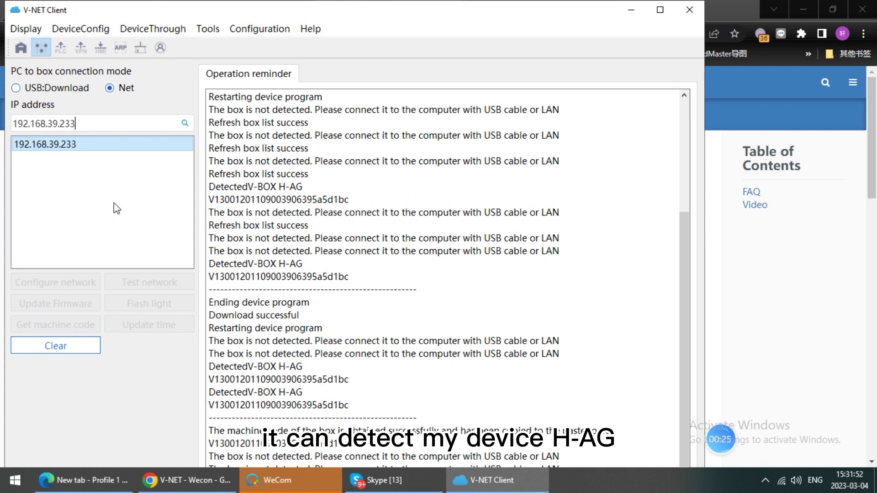
{"action": "left_click", "coordinate": [106, 143]}
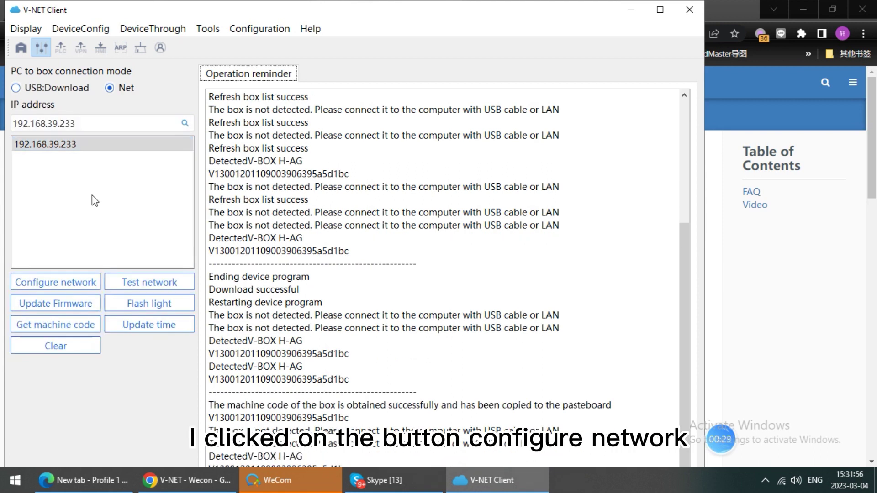
Configure the box's network for the Europe server with Ethernet and DHCP, and download it
{"action": "left_click", "coordinate": [69, 282]}
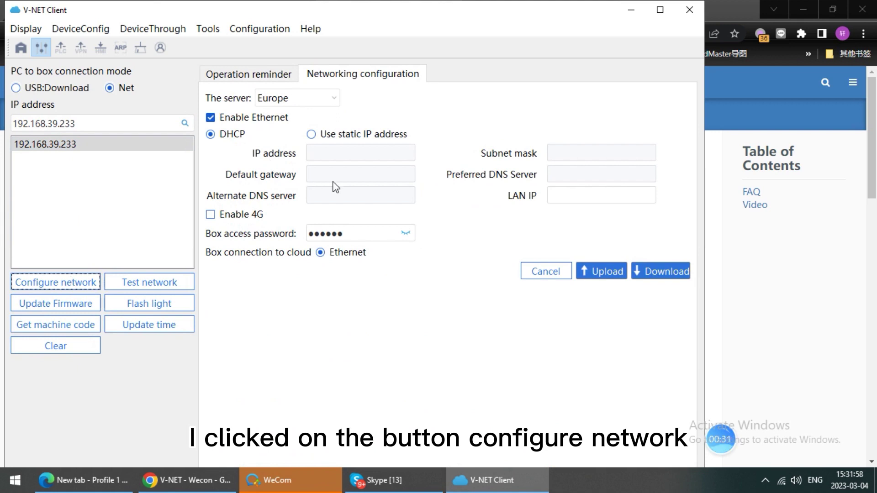
{"action": "left_click", "coordinate": [300, 100]}
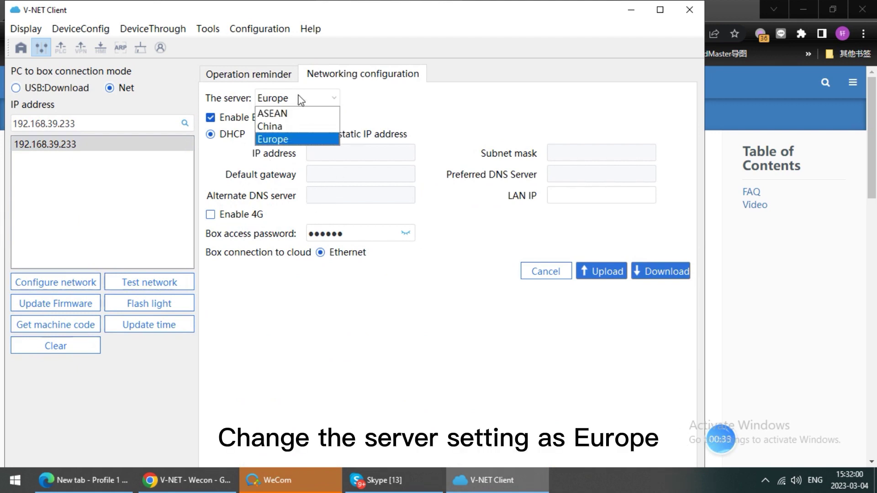
{"action": "left_click", "coordinate": [285, 141]}
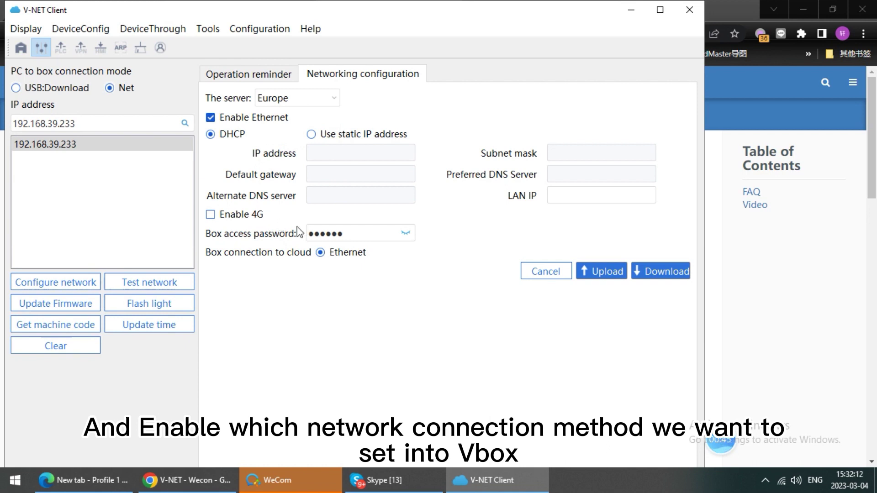
{"action": "left_click", "coordinate": [675, 272]}
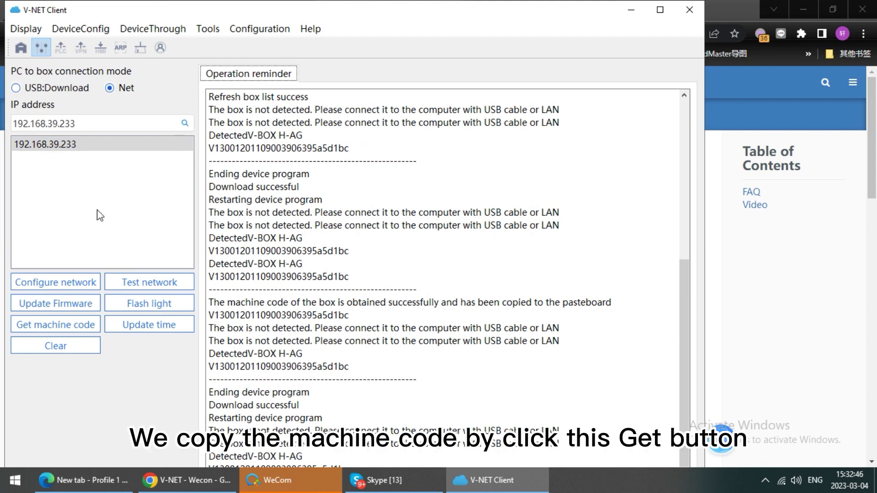
Copy the box's machine code and return to the Home Page dashboard
{"action": "left_click", "coordinate": [70, 329]}
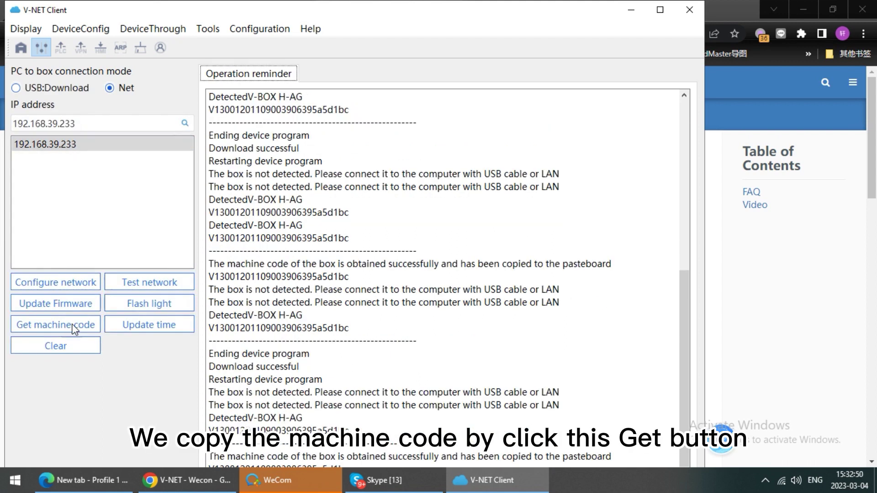
{"action": "left_click", "coordinate": [34, 29]}
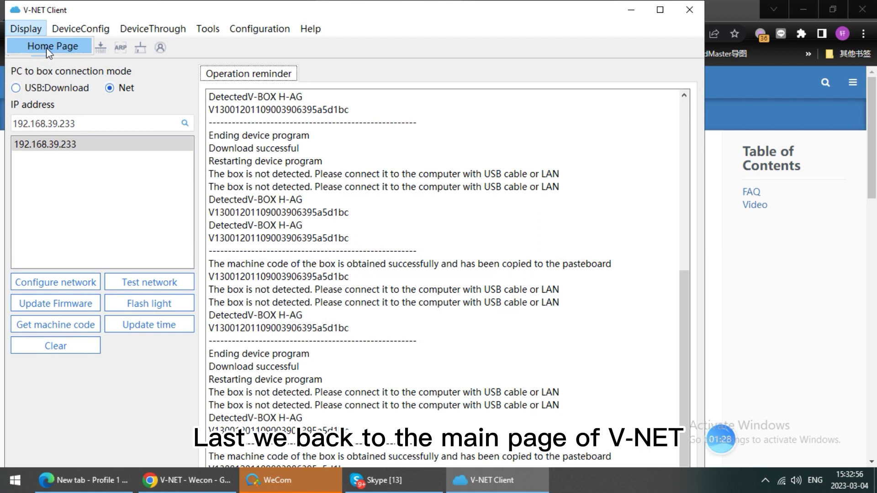
{"action": "left_click", "coordinate": [46, 48]}
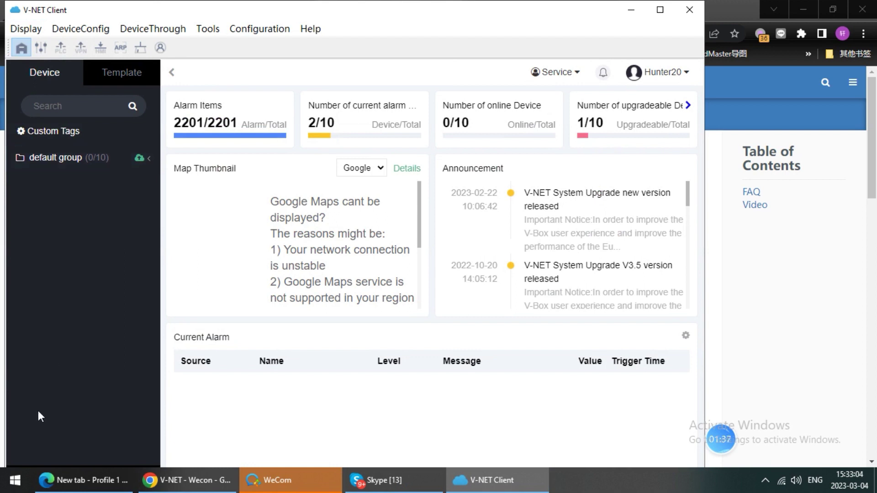
Maximize the window and add a device with the copied machine code, its password, and remark H-AG
{"action": "left_click", "coordinate": [661, 9]}
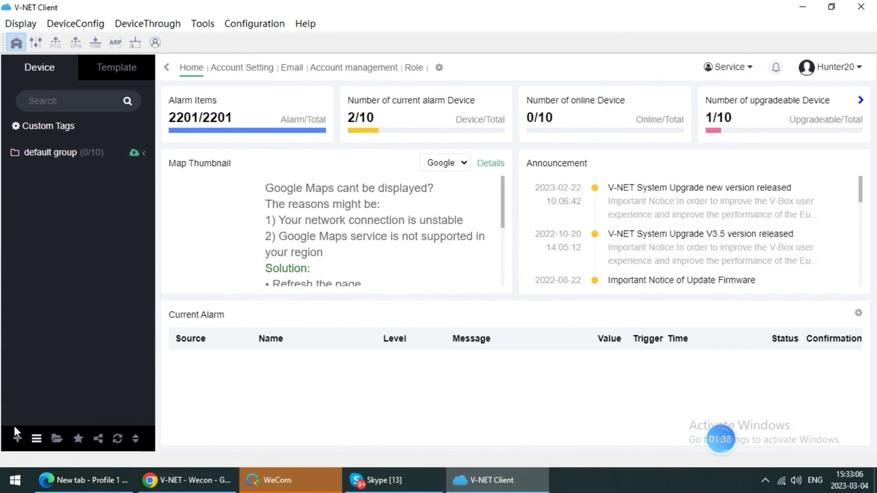
{"action": "left_click", "coordinate": [17, 440]}
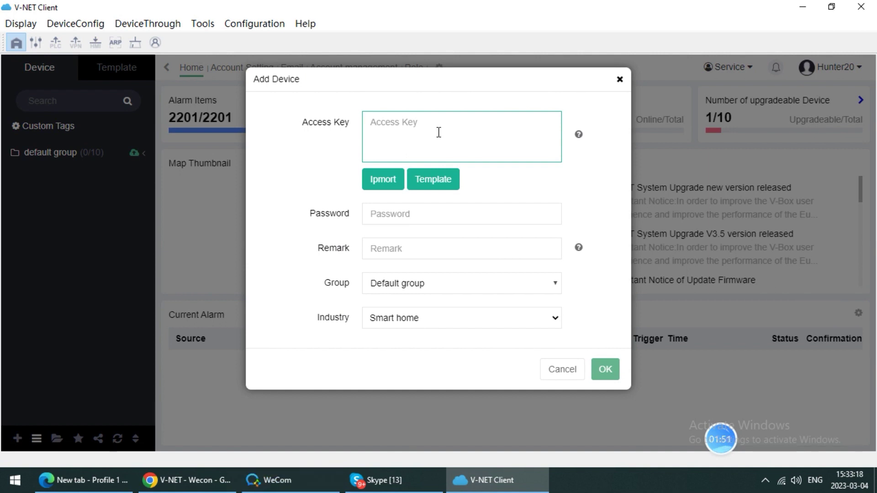
{"action": "key", "text": "ctrl+v"}
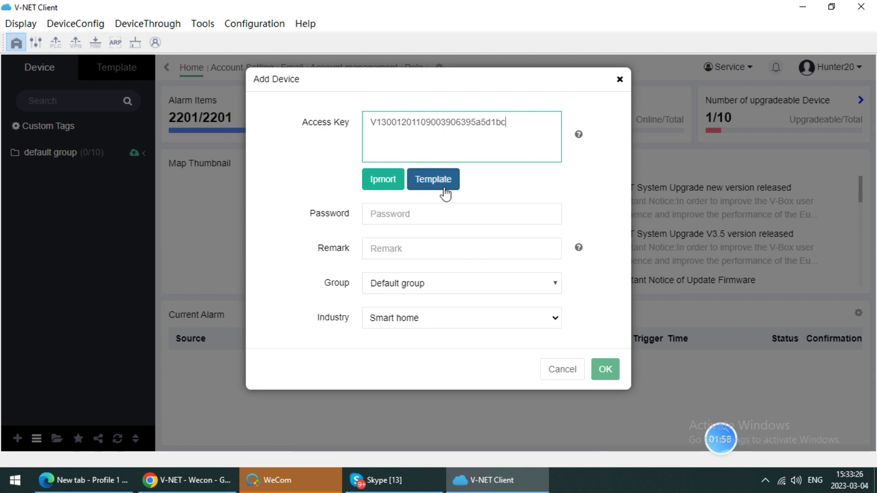
{"action": "left_click", "coordinate": [437, 205]}
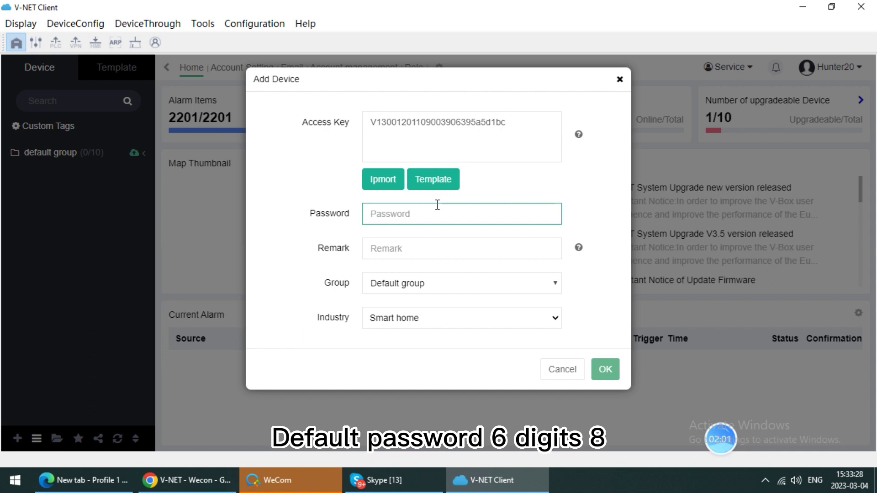
{"action": "type", "text": "888"}
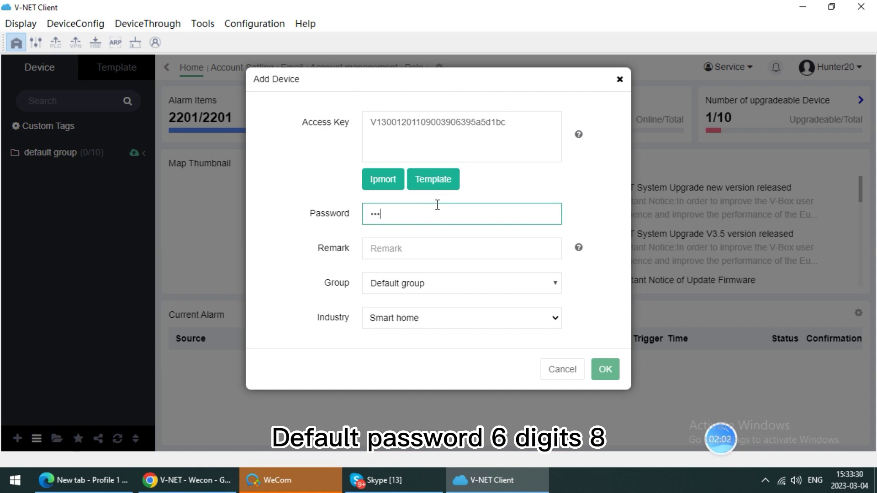
{"action": "left_click", "coordinate": [449, 247]}
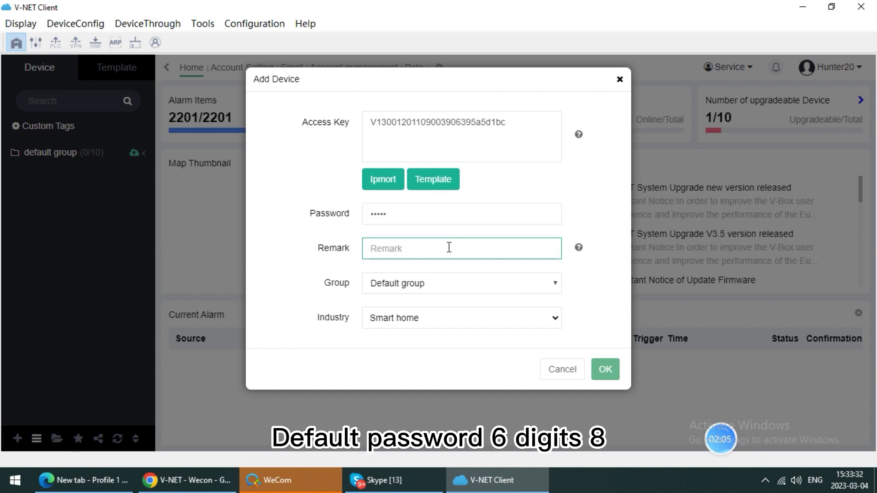
{"action": "type", "text": "H"}
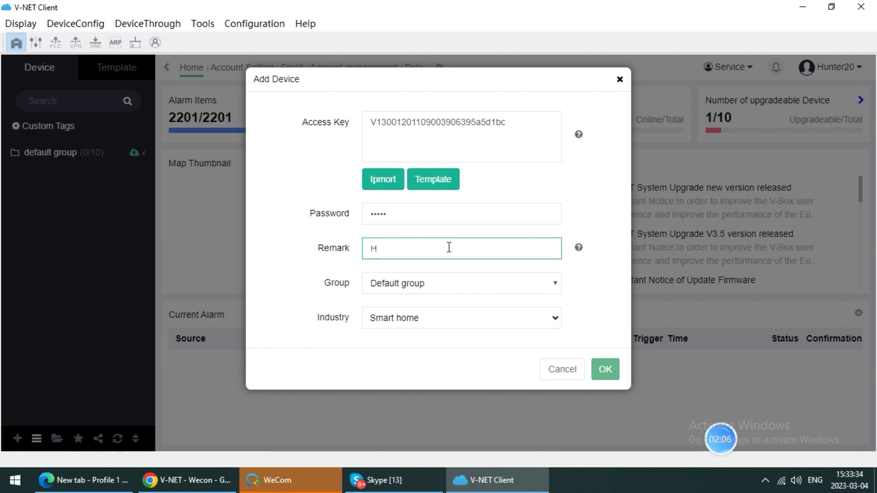
{"action": "type", "text": "-"}
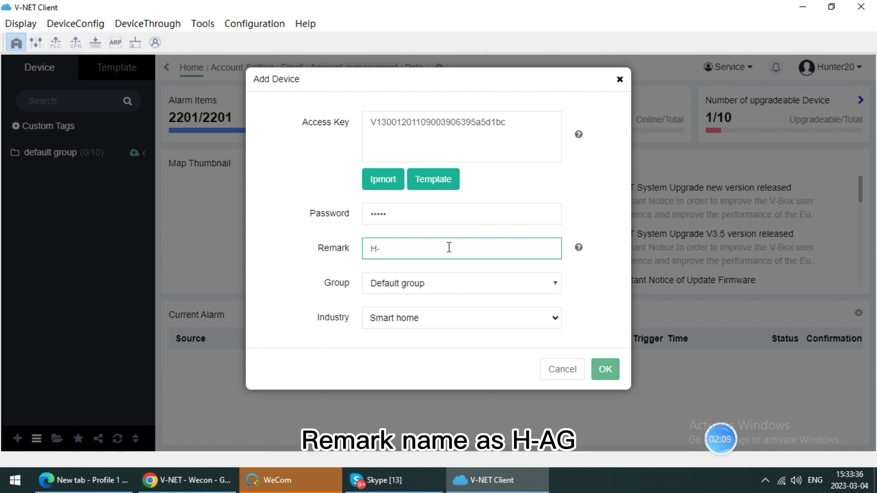
{"action": "type", "text": "AG"}
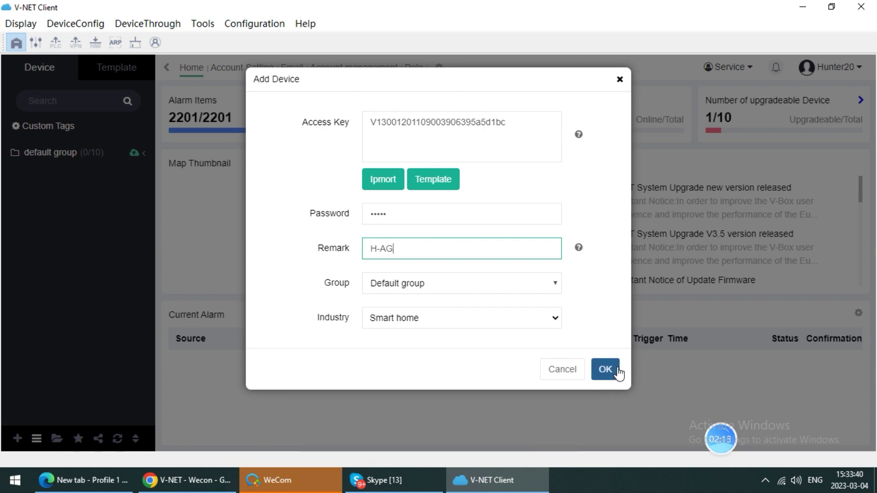
Submit the binding, replace the rejected password with the correct device password, and resubmit
{"action": "left_click", "coordinate": [605, 370]}
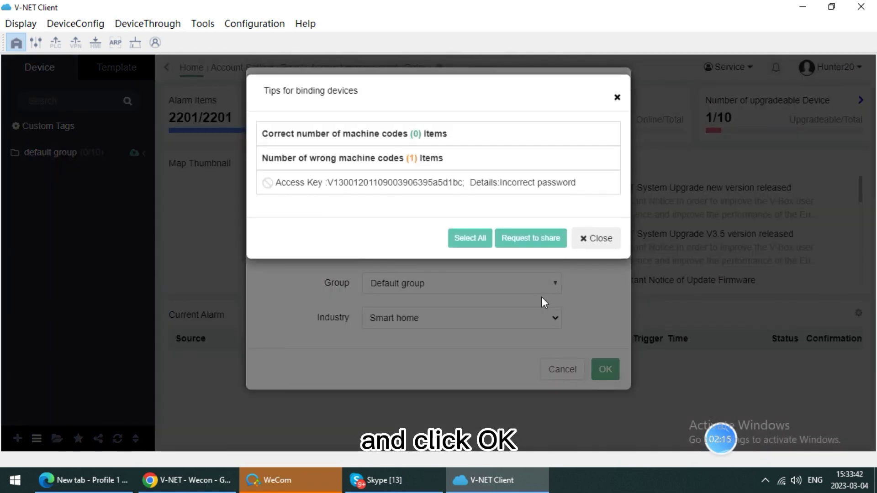
{"action": "left_click", "coordinate": [591, 241]}
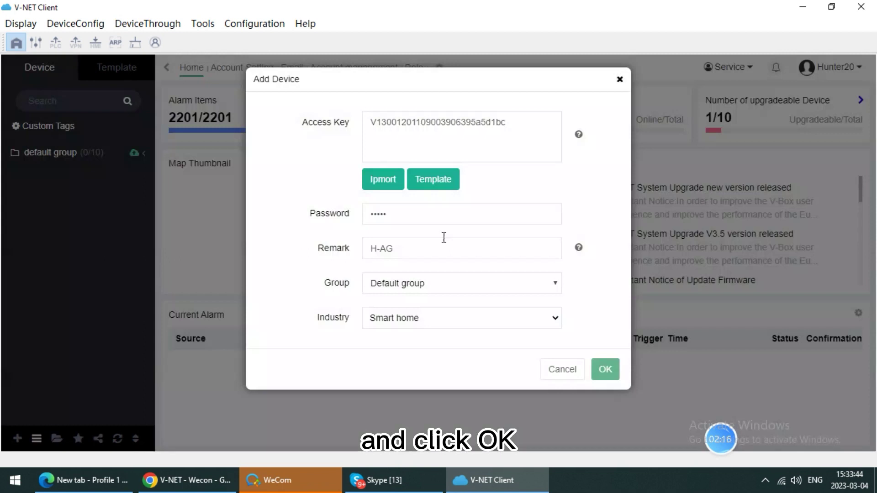
{"action": "left_click_drag", "start_coordinate": [402, 214], "coordinate": [364, 216]}
{"action": "type", "text": "123"}
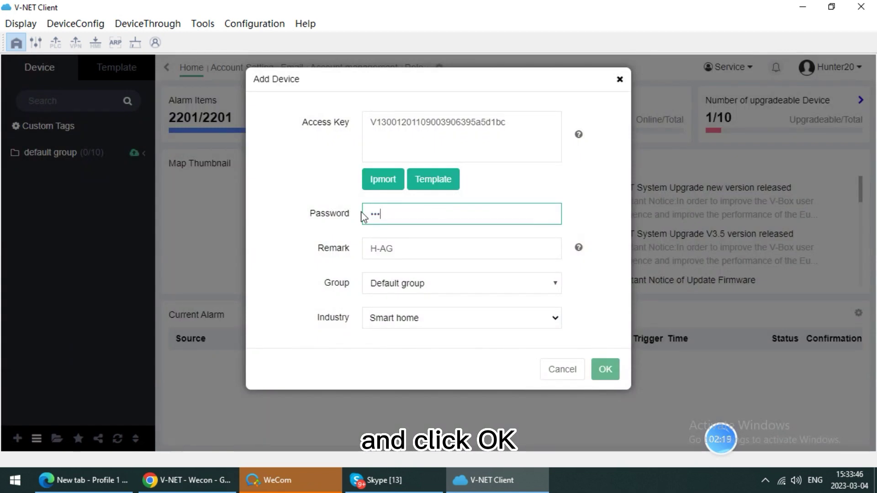
{"action": "type", "text": "456"}
{"action": "left_click", "coordinate": [612, 367]}
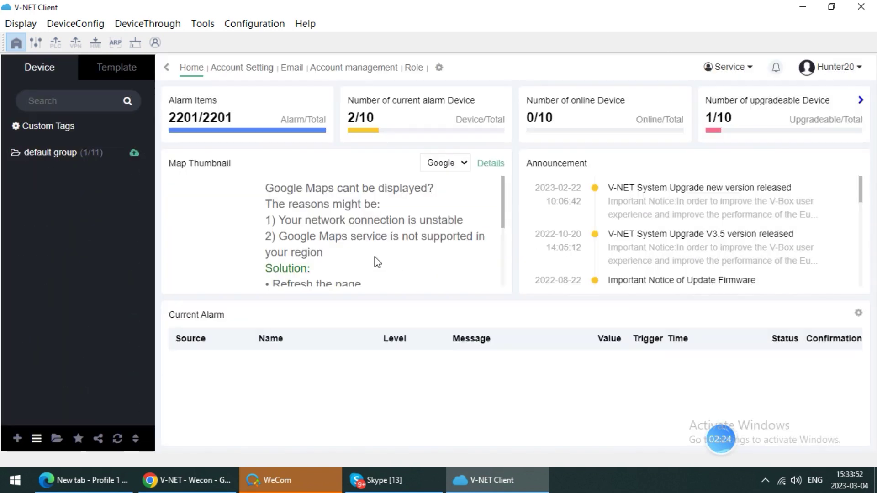
Scroll the device list and open the online H-AG device's Real-time Data page
{"action": "scroll", "coordinate": [94, 298], "scroll_direction": "down", "scroll_amount": 3}
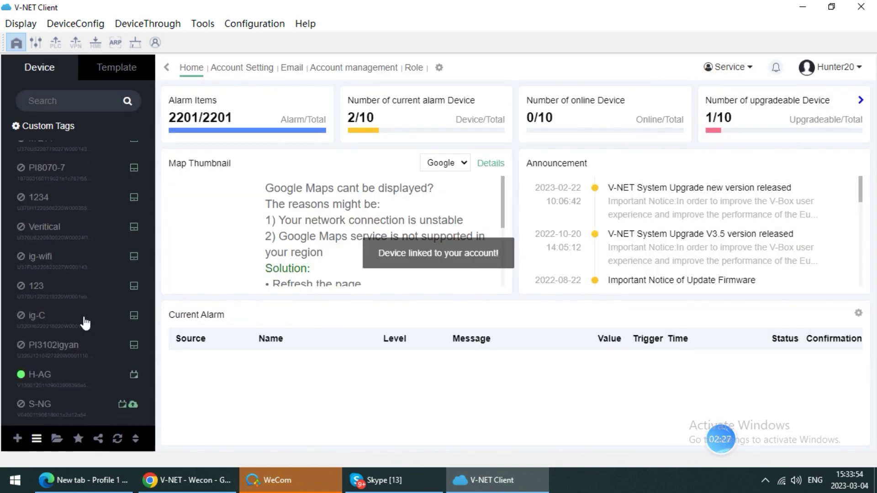
{"action": "left_click", "coordinate": [80, 384]}
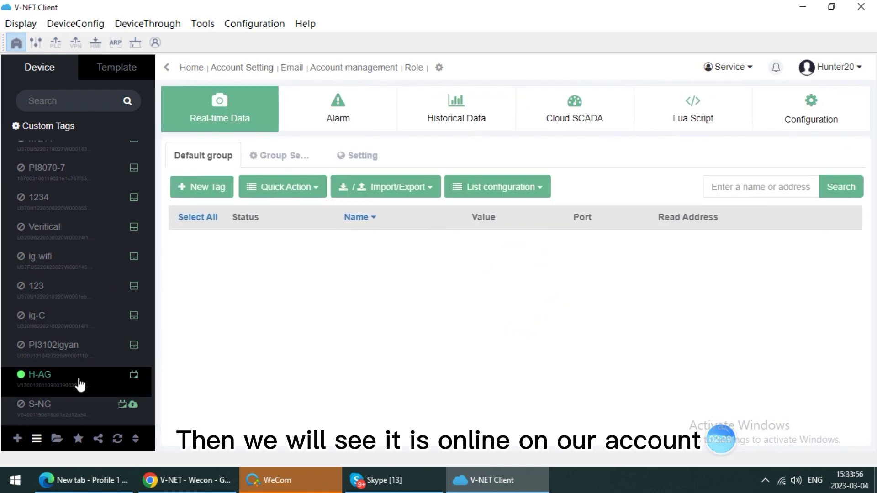